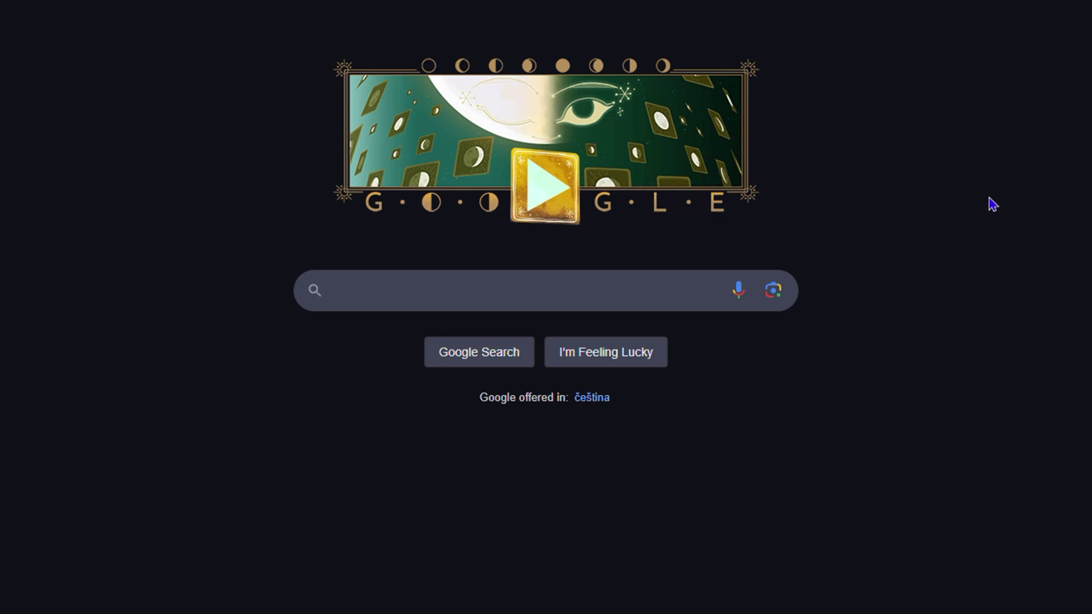
Search Google for "my business" and look through the results for the managed Business Profile.
left_click(361, 307)
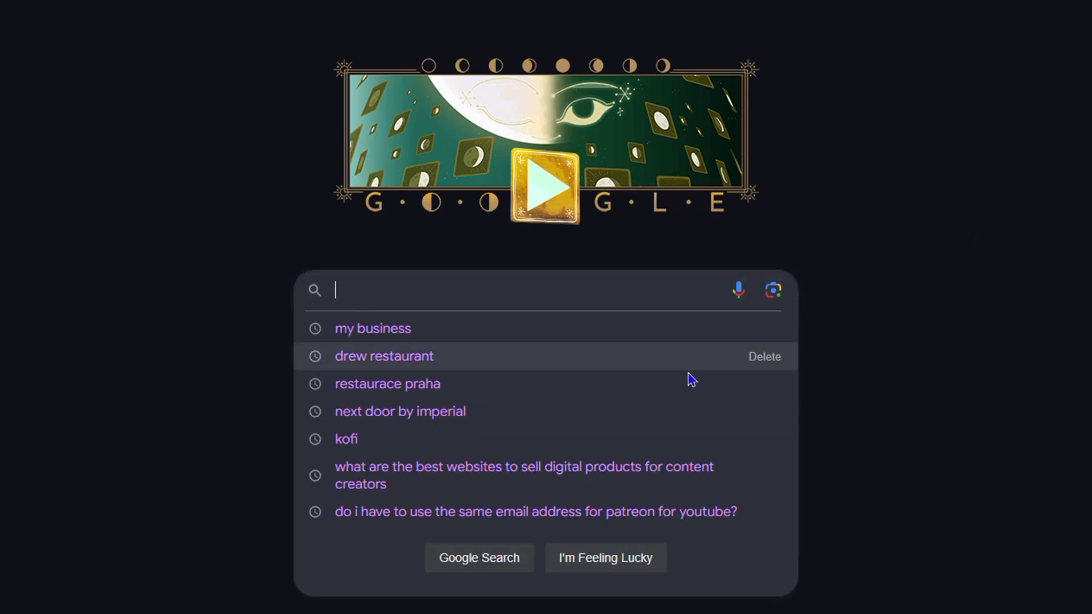
left_click(455, 327)
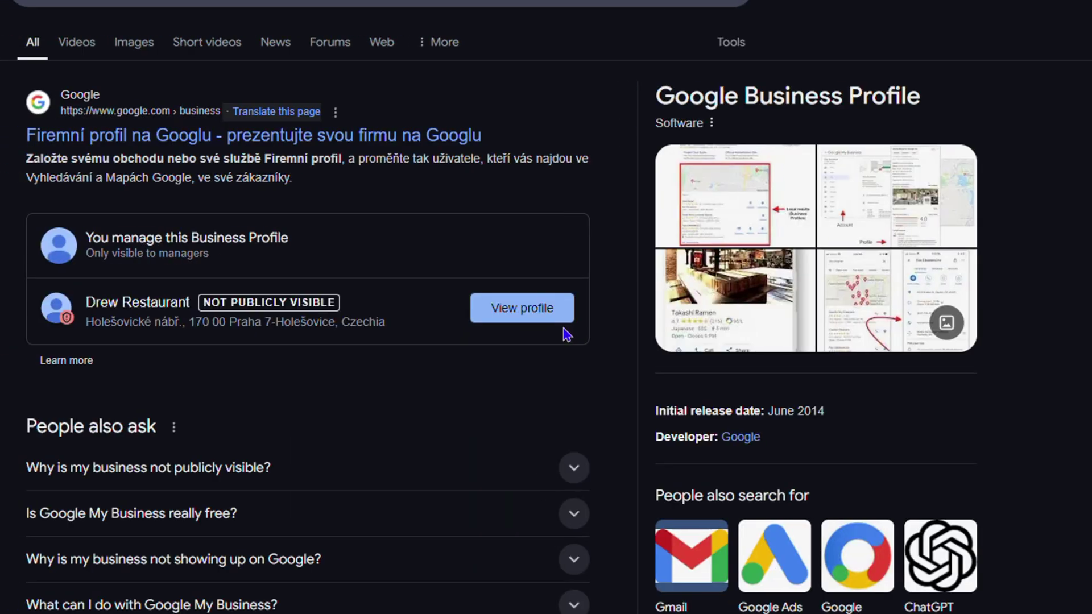
scroll(519, 342, "down", 6)
scroll(549, 171, "down", 20)
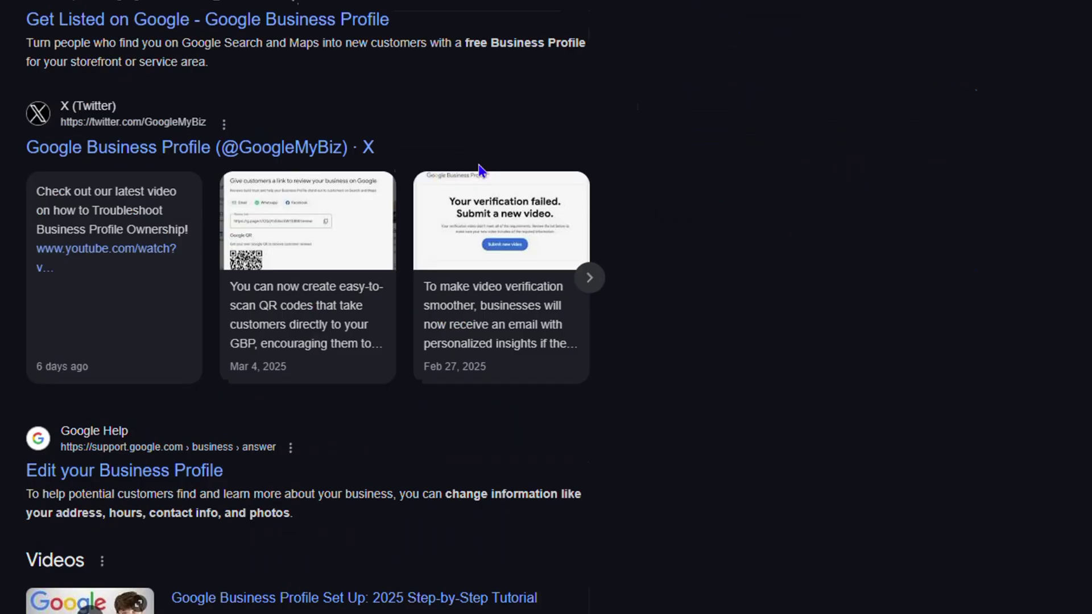
scroll(654, 187, "down", 2)
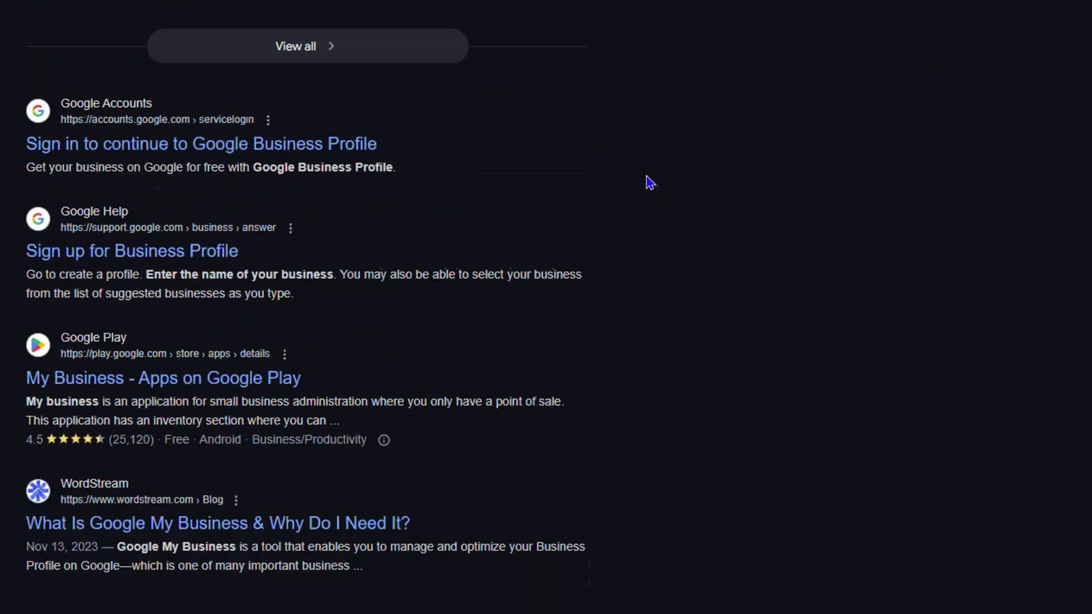
scroll(634, 178, "up", 20)
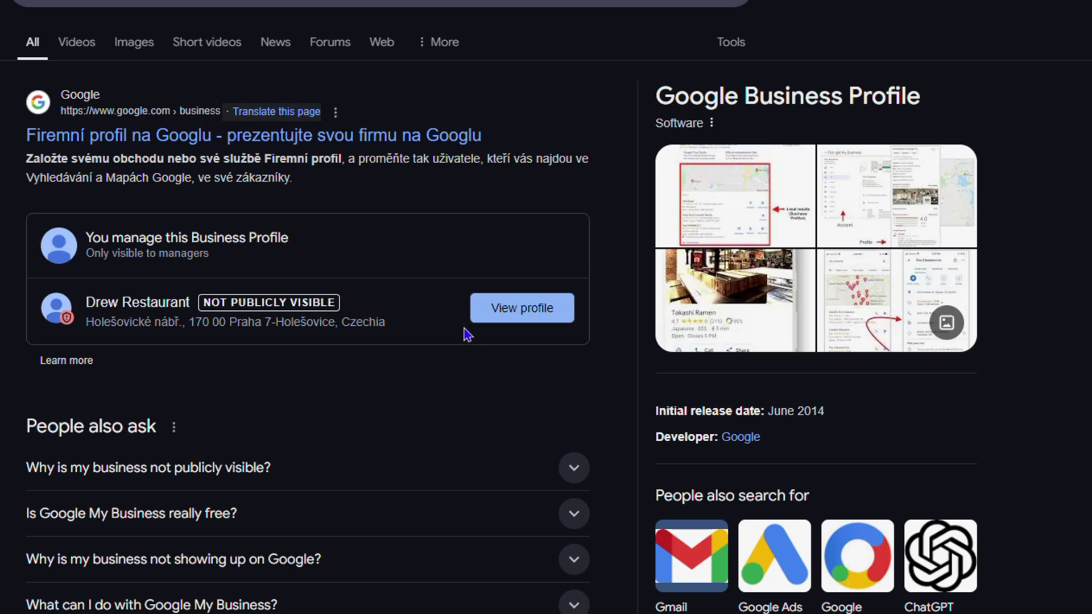
Open the Drew Restaurant Business Profile and look over its management options and business details.
left_click(550, 312)
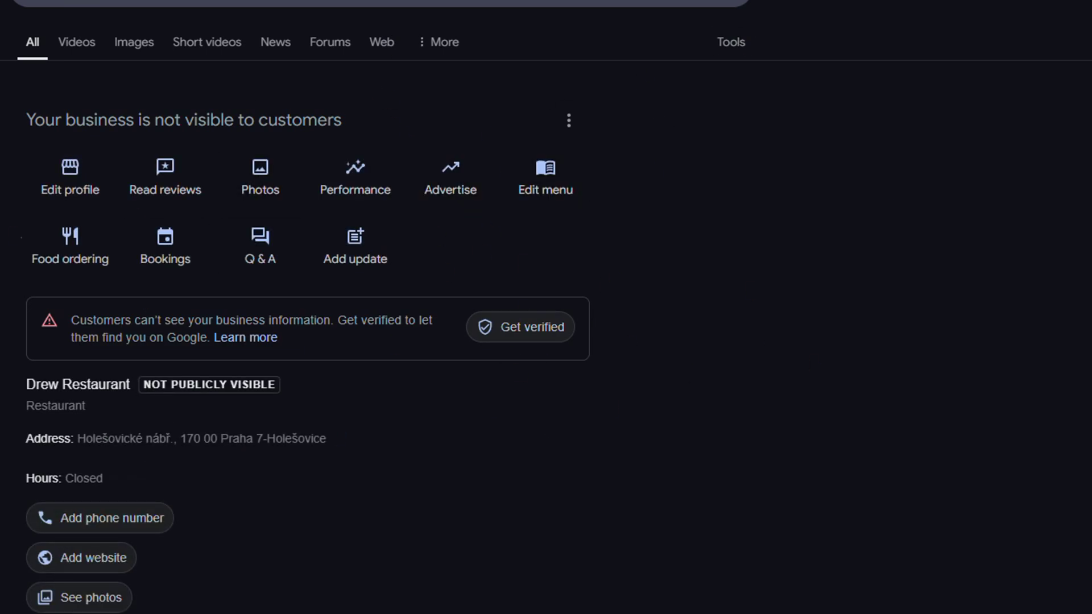
scroll(258, 441, "down", 7)
scroll(410, 376, "up", 7)
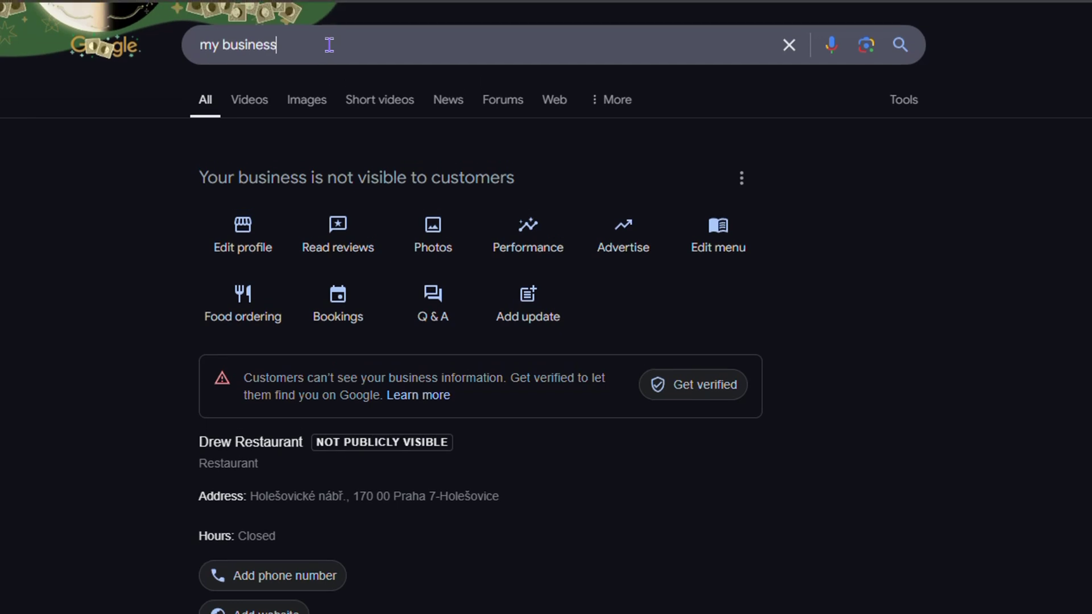
Duplicate the "my business" results page, search for "restaurant u prince" in the copy, and decline sharing the precise location.
left_click(329, 44)
right_click(163, 21)
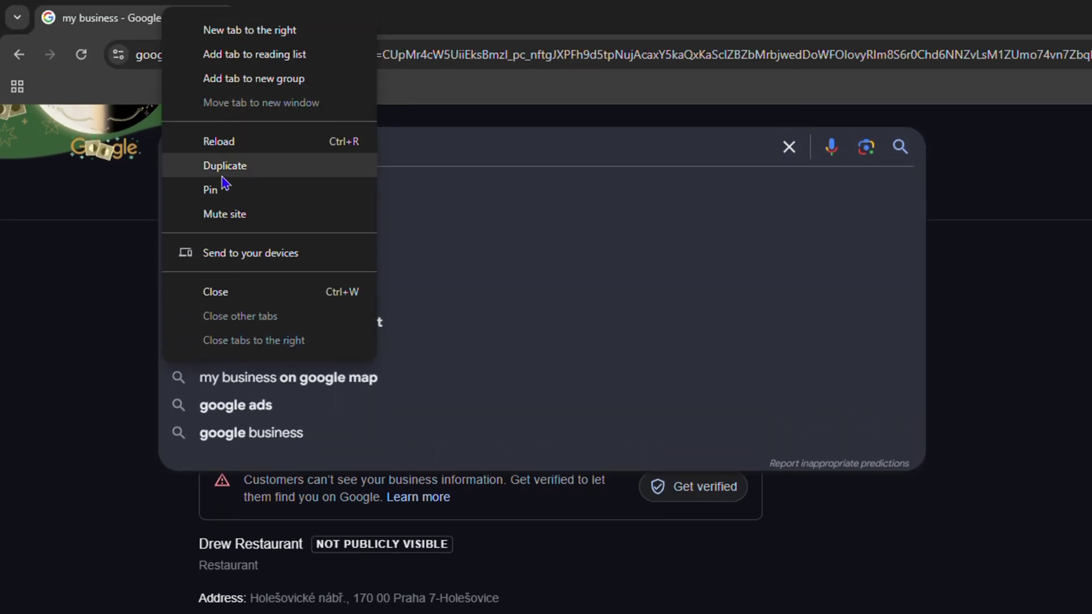
left_click(224, 168)
left_click_drag(288, 149, 110, 173)
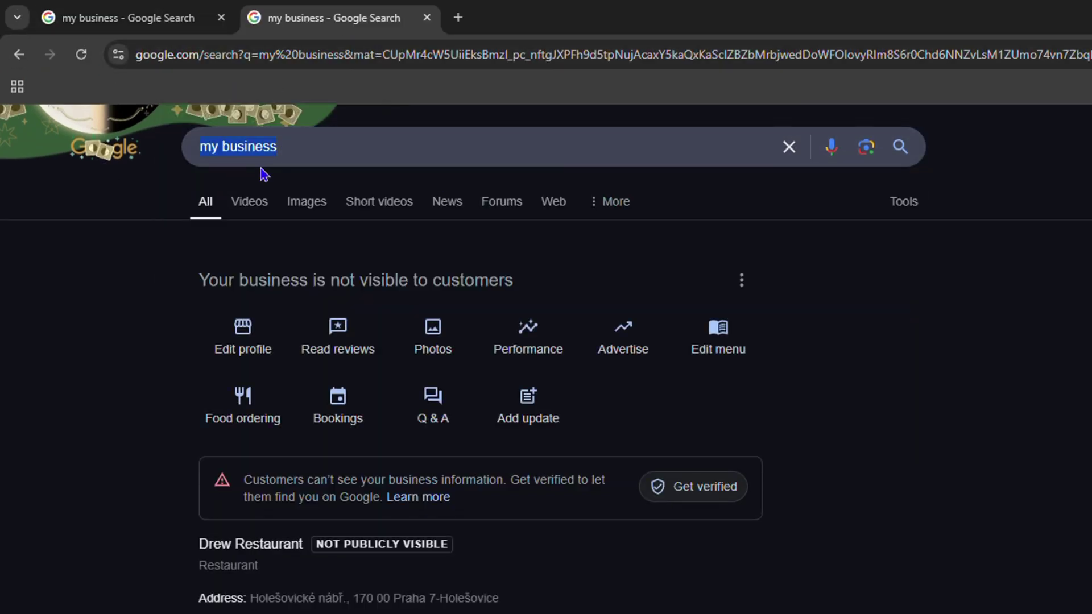
key("BackSpace")
type("rs")
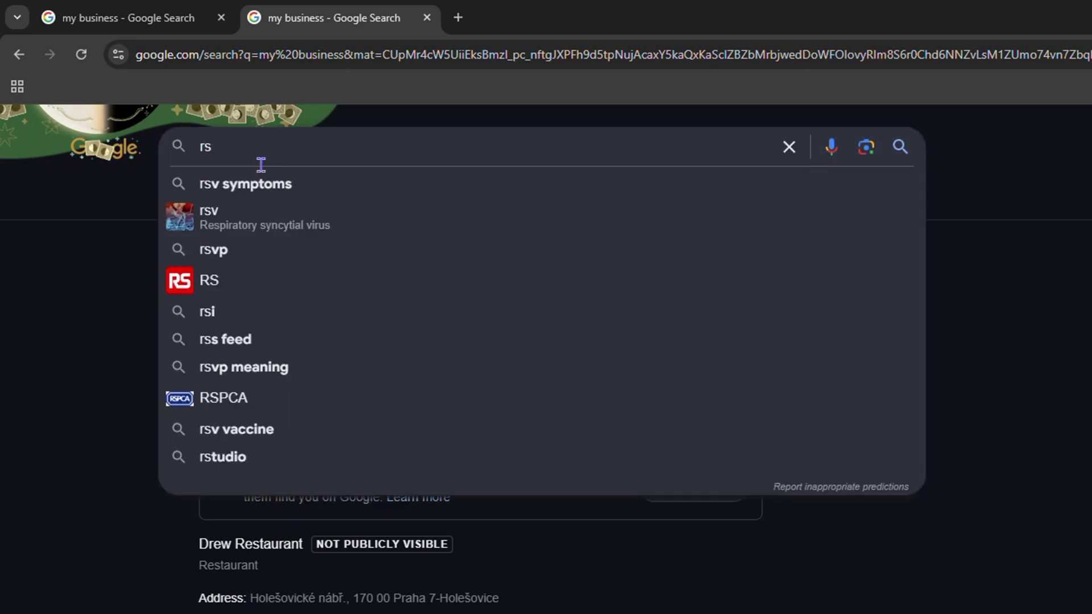
key("BackSpace")
left_click(292, 213)
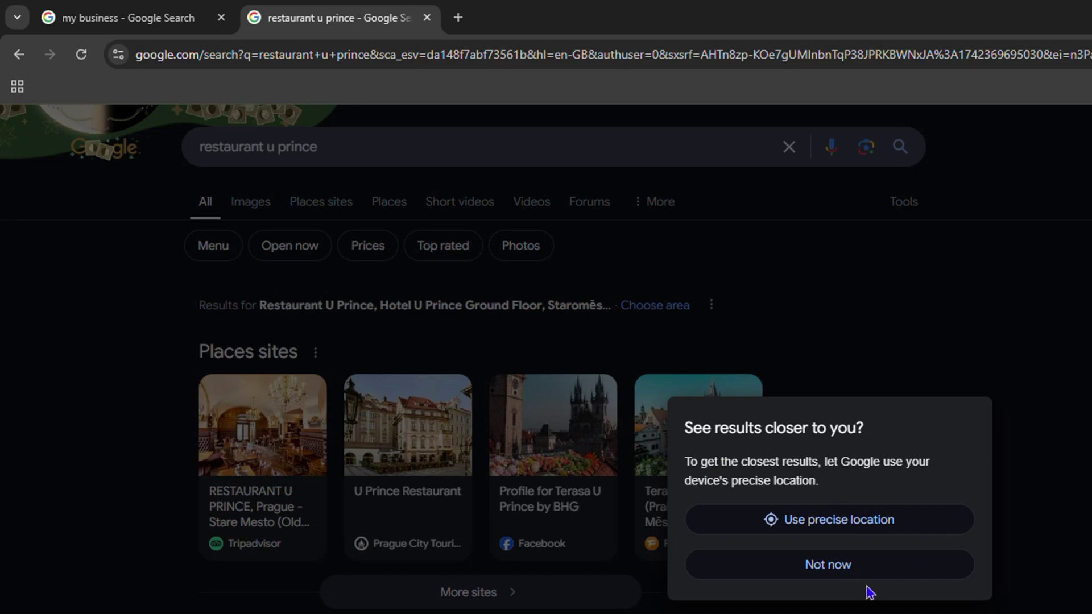
left_click(867, 566)
Open the Terasa U Prince listing and examine its photos, hours, menu, address and reviews.
scroll(784, 511, "down", 10)
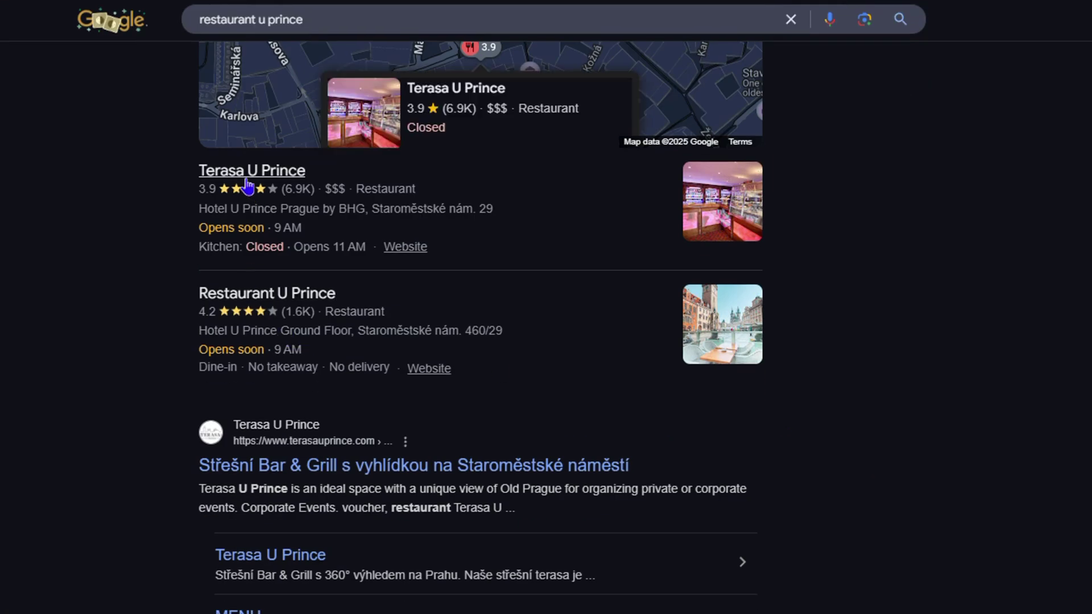
left_click(393, 215)
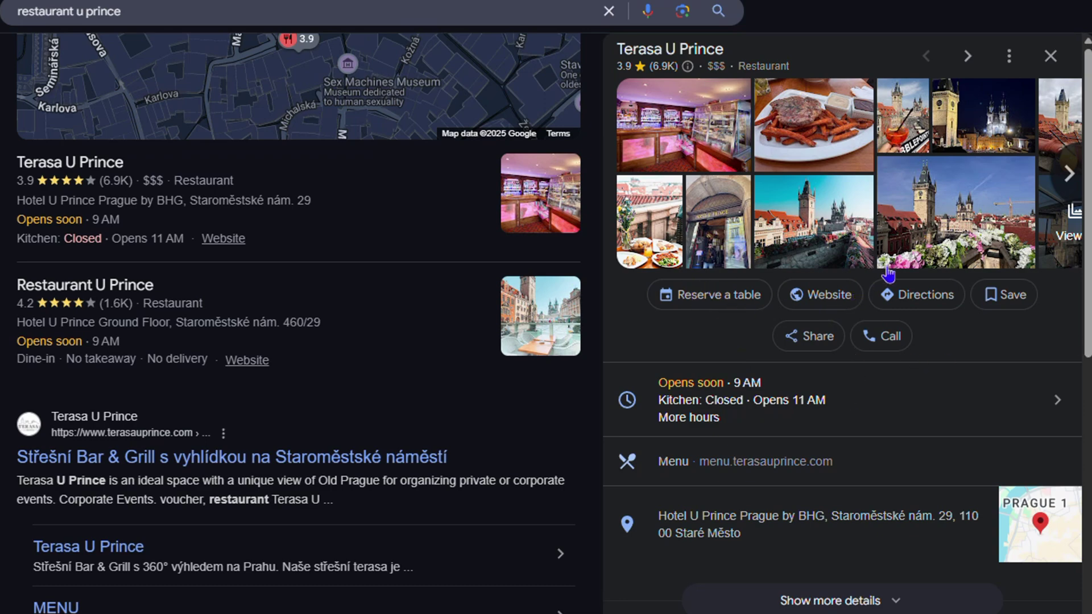
scroll(840, 407, "down", 5)
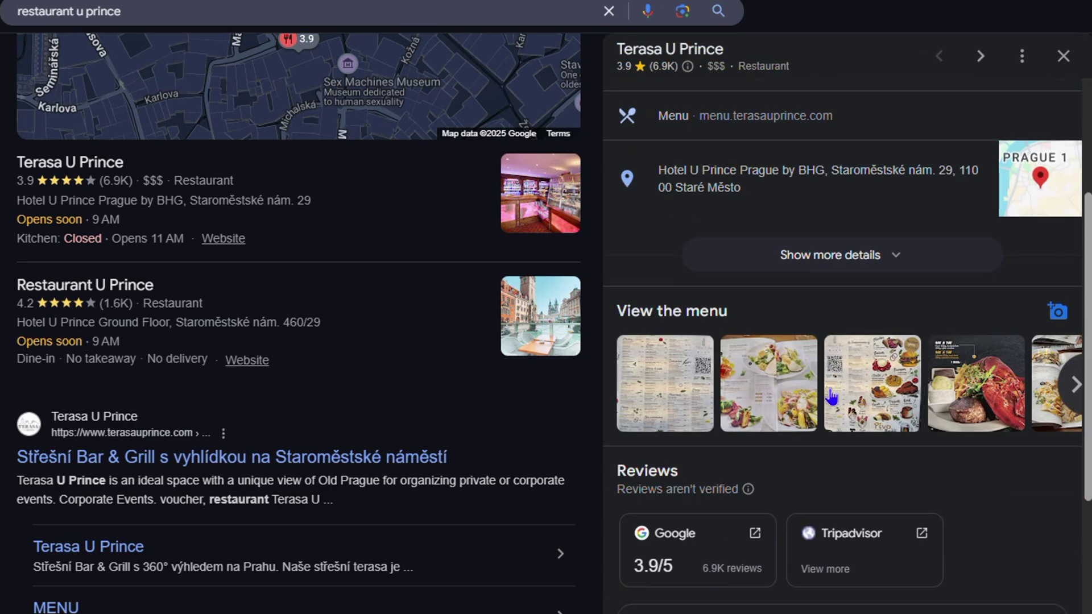
scroll(831, 402, "up", 4)
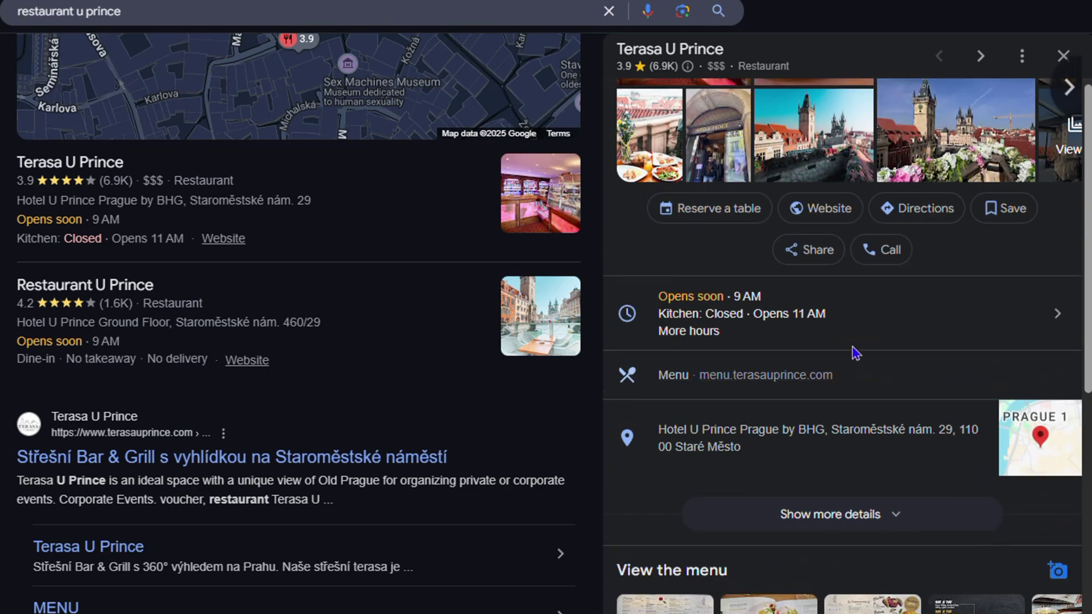
scroll(864, 358, "up", 2)
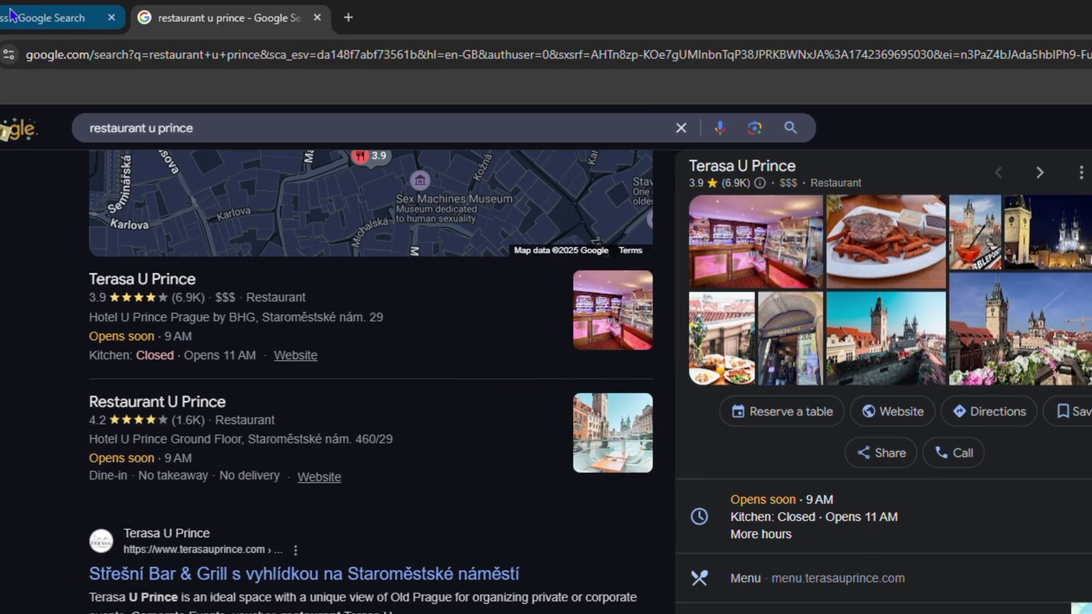
Compare the restaurant listing with the "my business" page, close the "restaurant u prince" results, and dismiss the search suggestions.
left_click(126, 22)
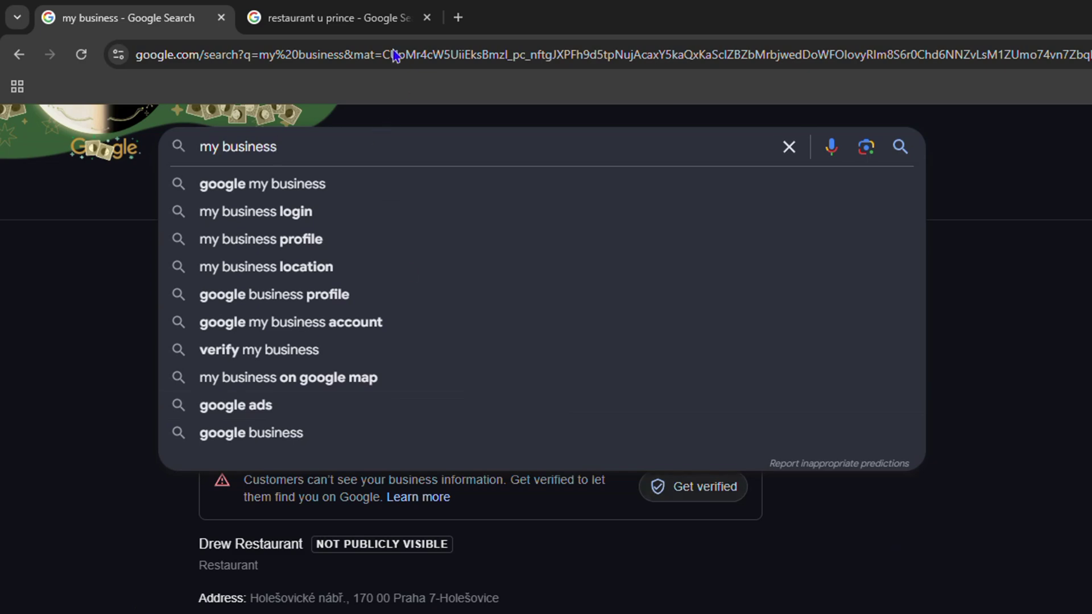
left_click(375, 22)
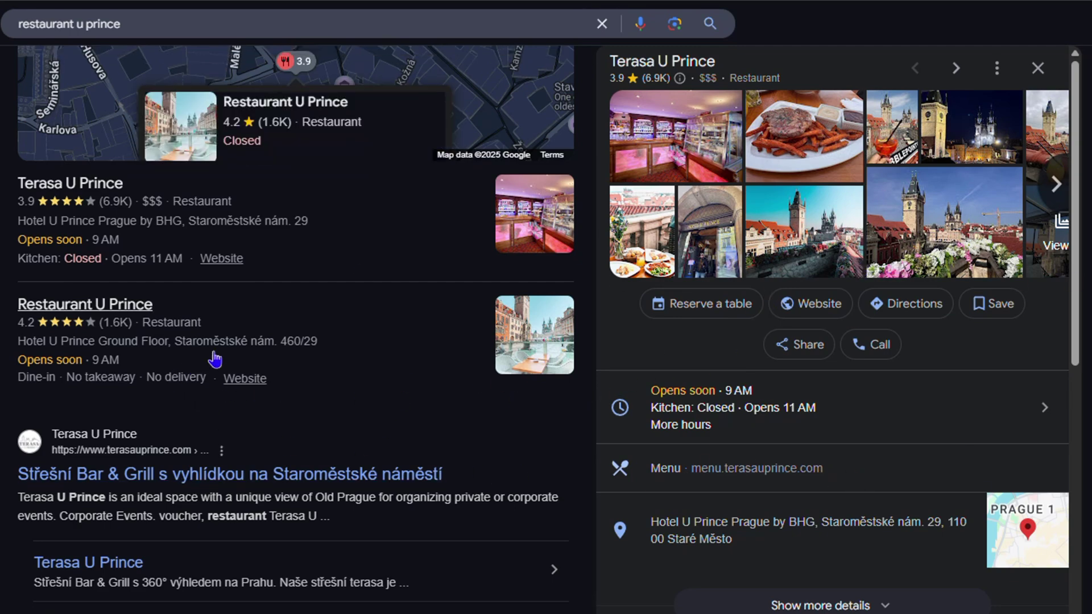
scroll(217, 356, "up", 10)
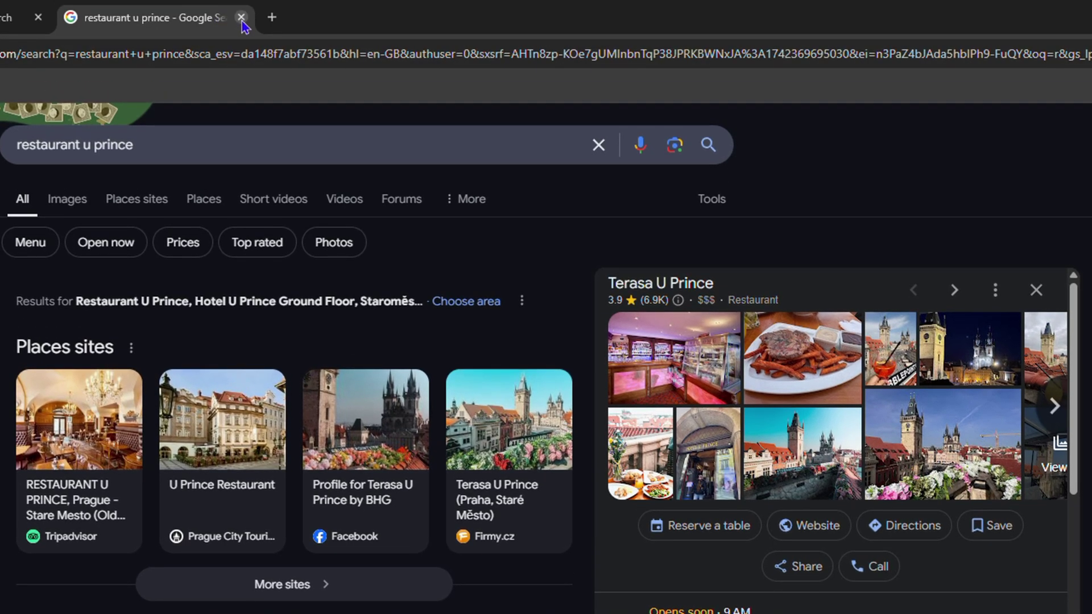
left_click(215, 17)
key("Escape")
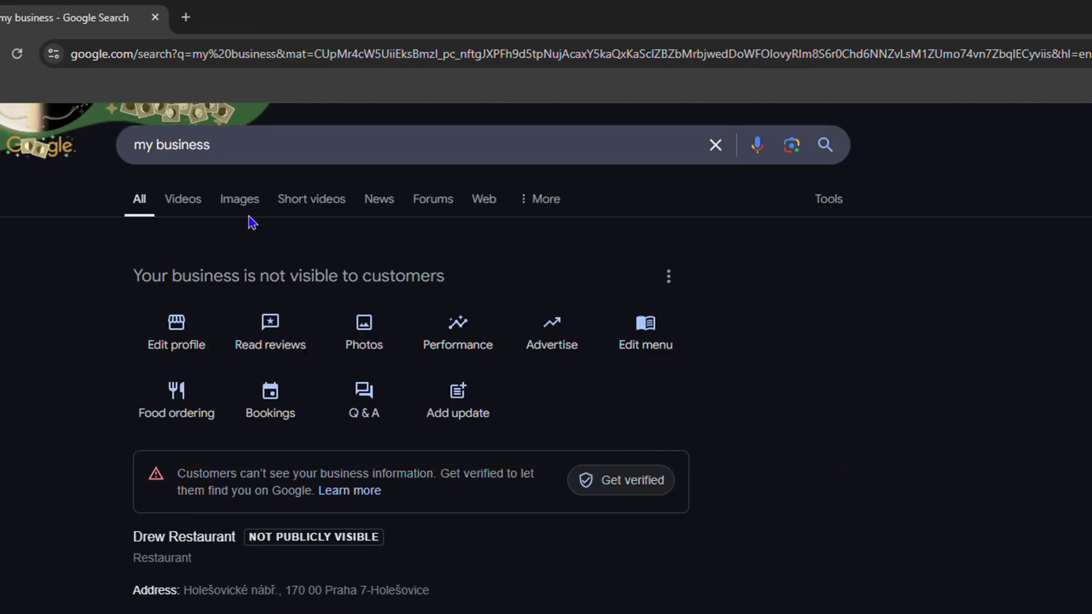
Open the Google Account management page in a new tab and review the business features under People & sharing.
left_click(185, 17)
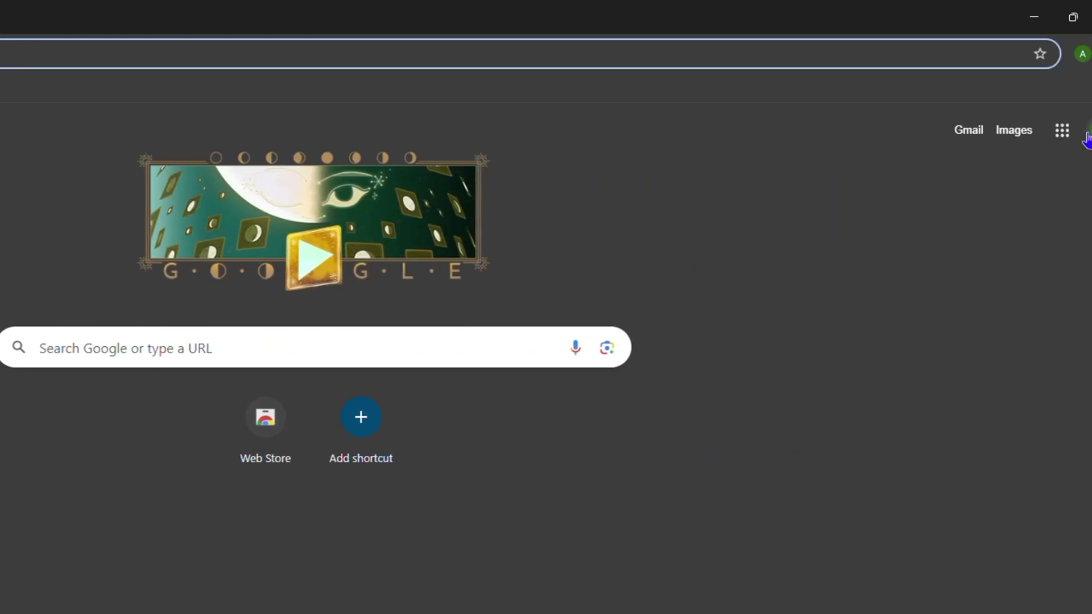
left_click(1063, 129)
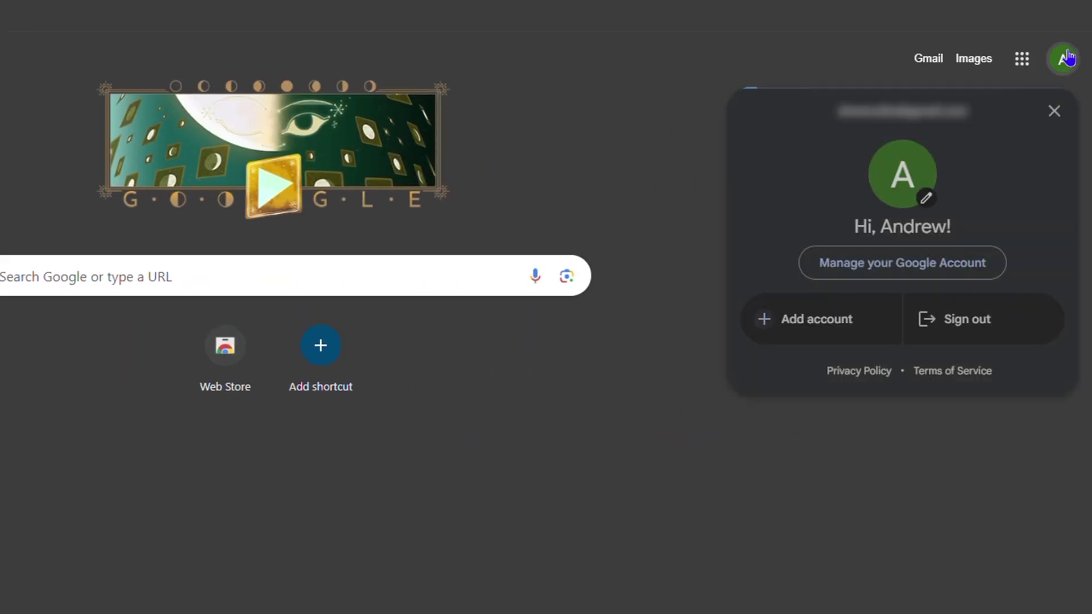
left_click(859, 264)
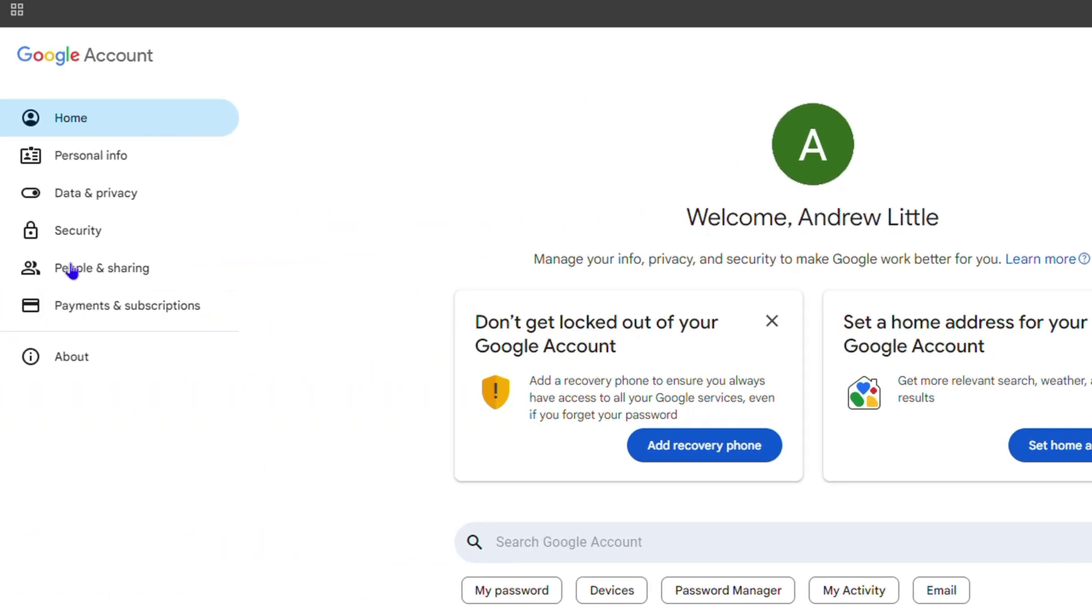
left_click(85, 270)
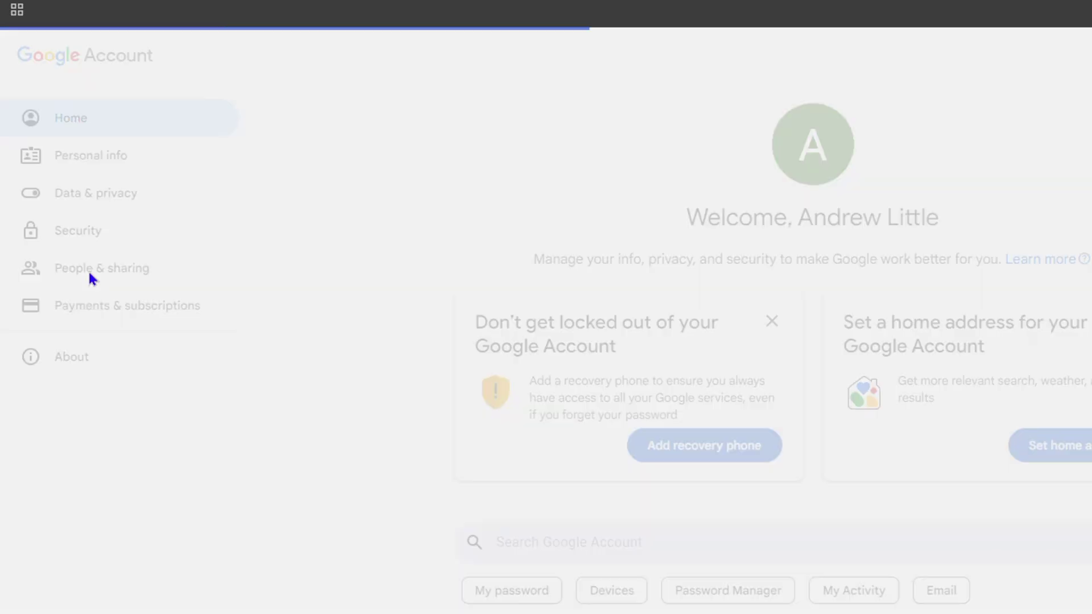
scroll(804, 175, "down", 5)
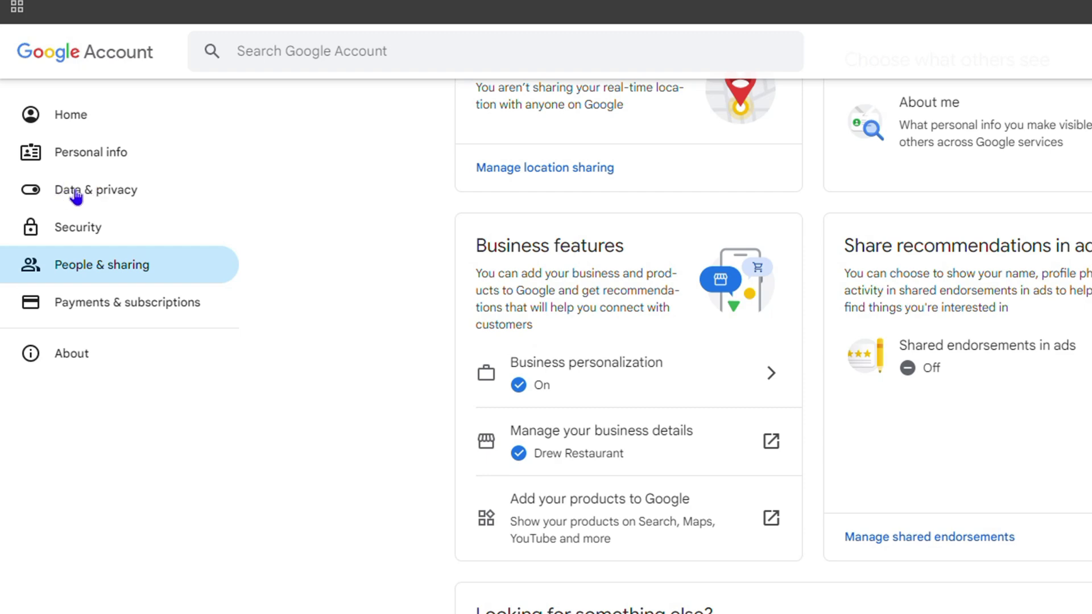
Open Delete a Google service from the account's Data & privacy settings, entering the account password to verify identity.
left_click(75, 194)
scroll(1012, 367, "down", 5)
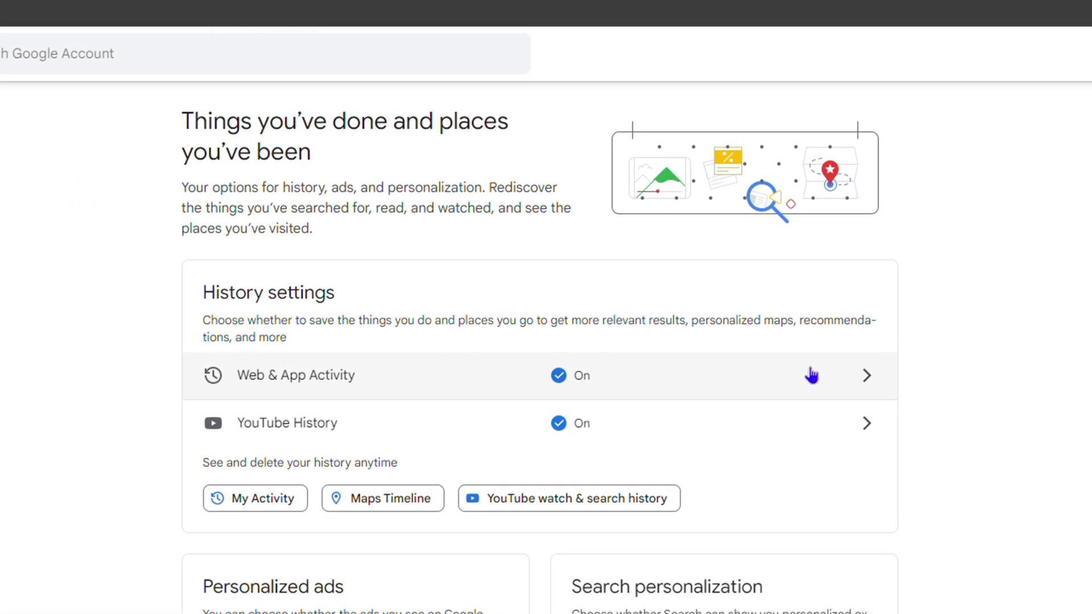
scroll(811, 375, "down", 20)
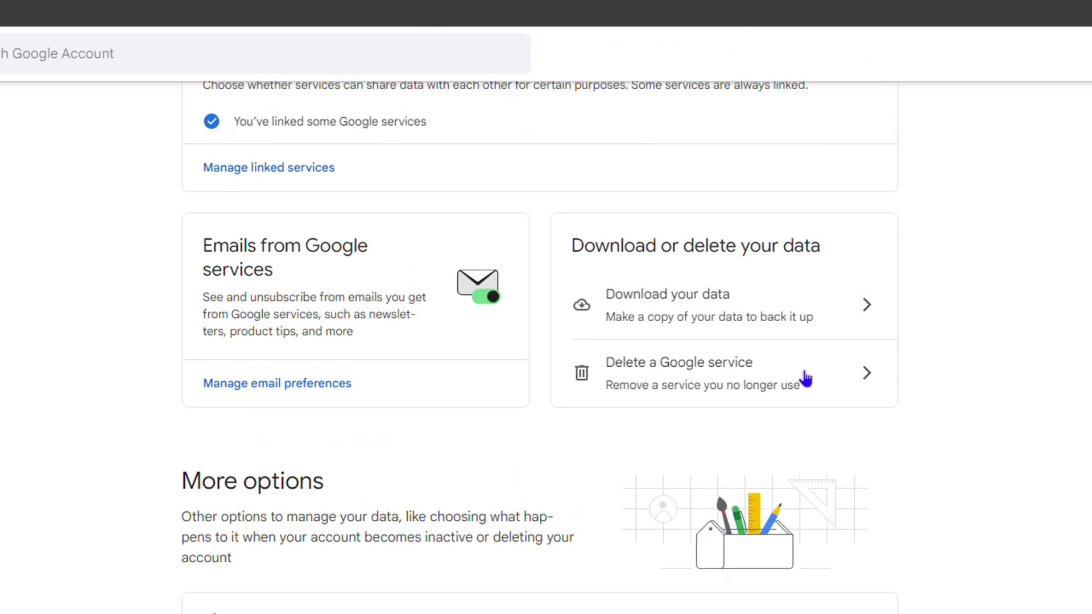
left_click(714, 379)
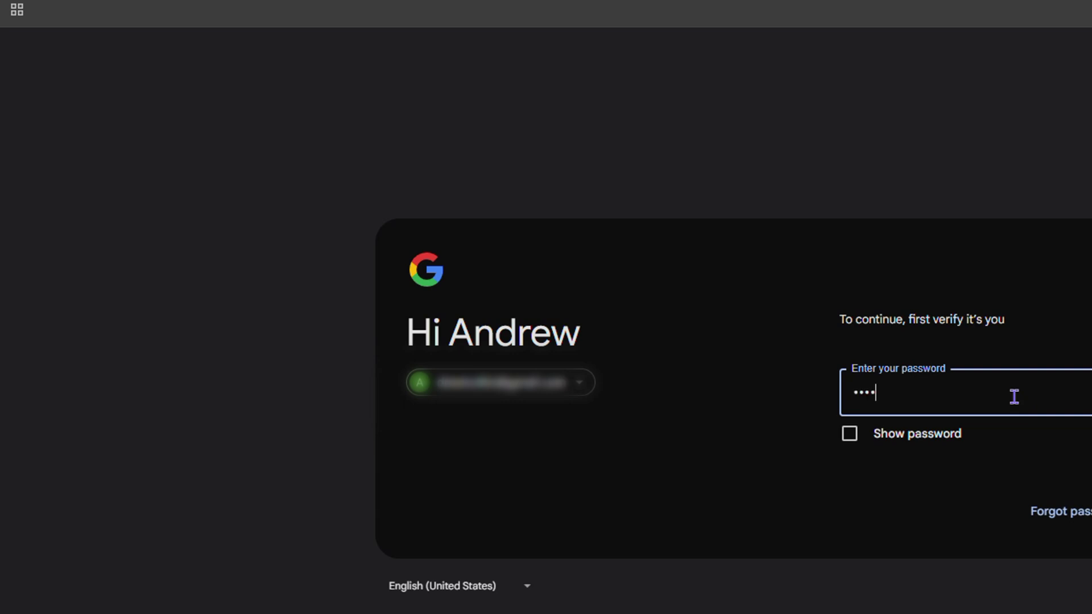
type("*****")
key("Return")
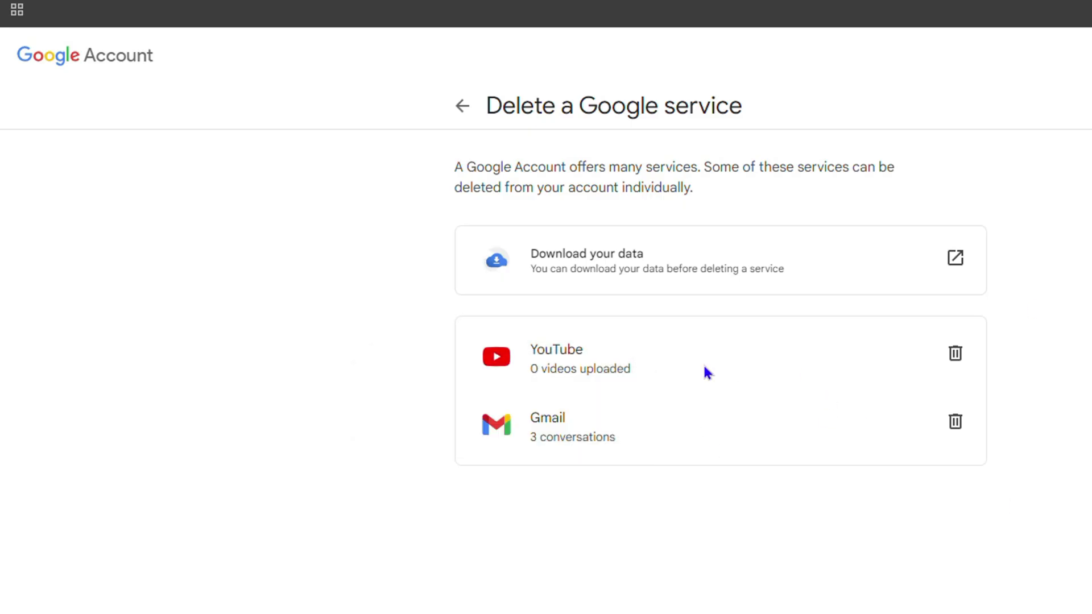
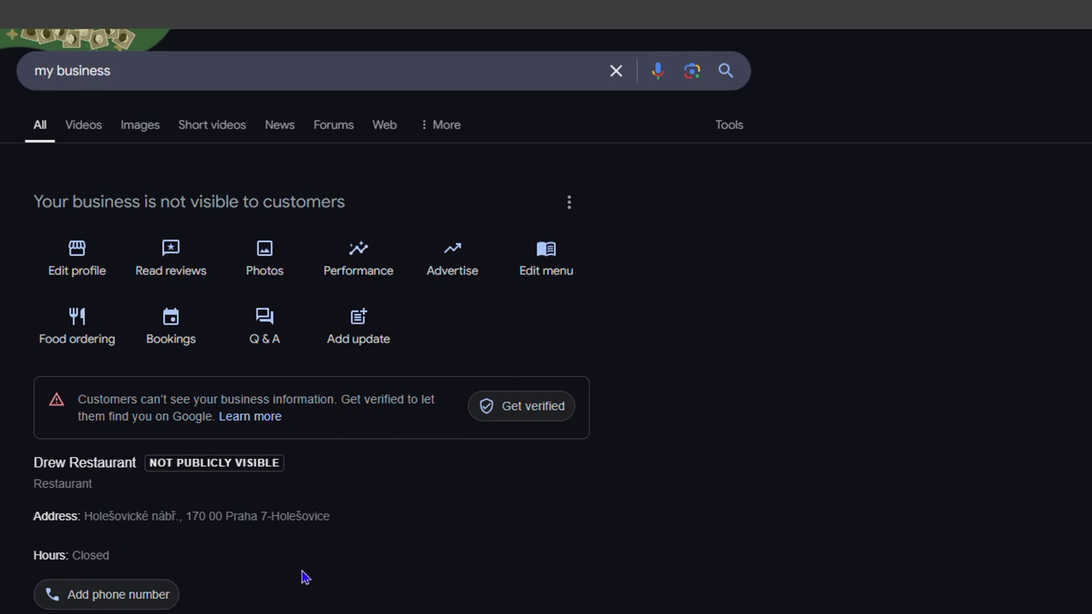
Examine the Drew Restaurant profile page and its additional options, such as Business Profile settings and Your Business Profiles.
scroll(407, 336, "down", 10)
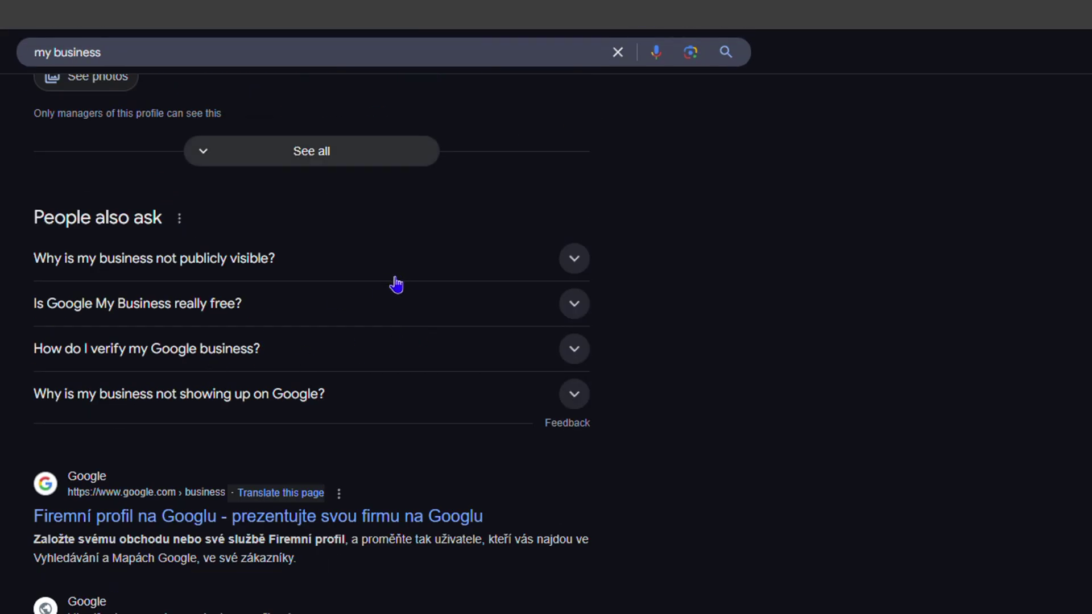
scroll(290, 266, "up", 10)
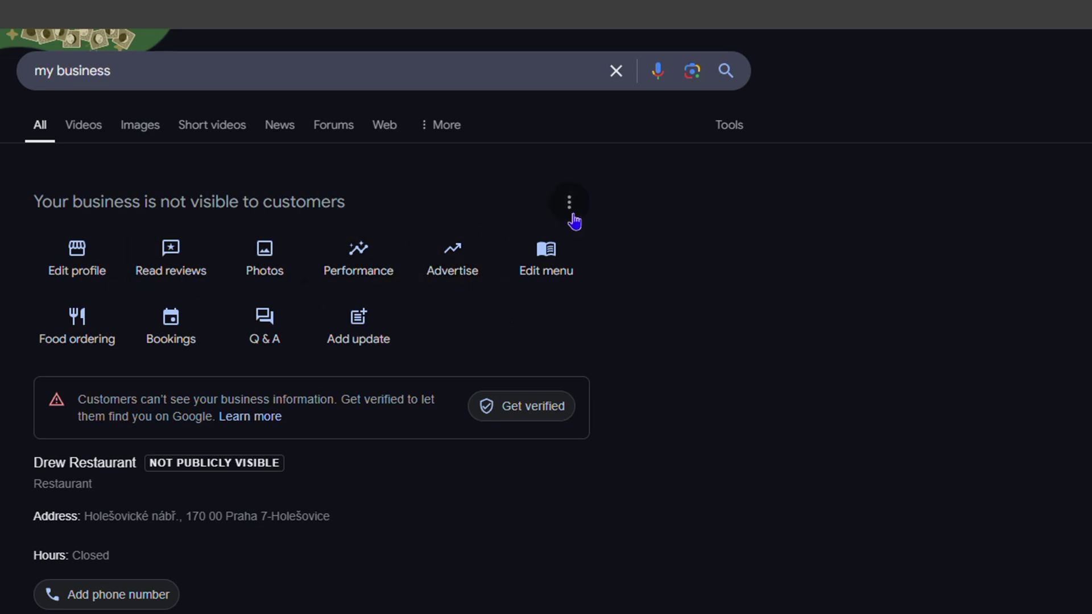
left_click(570, 211)
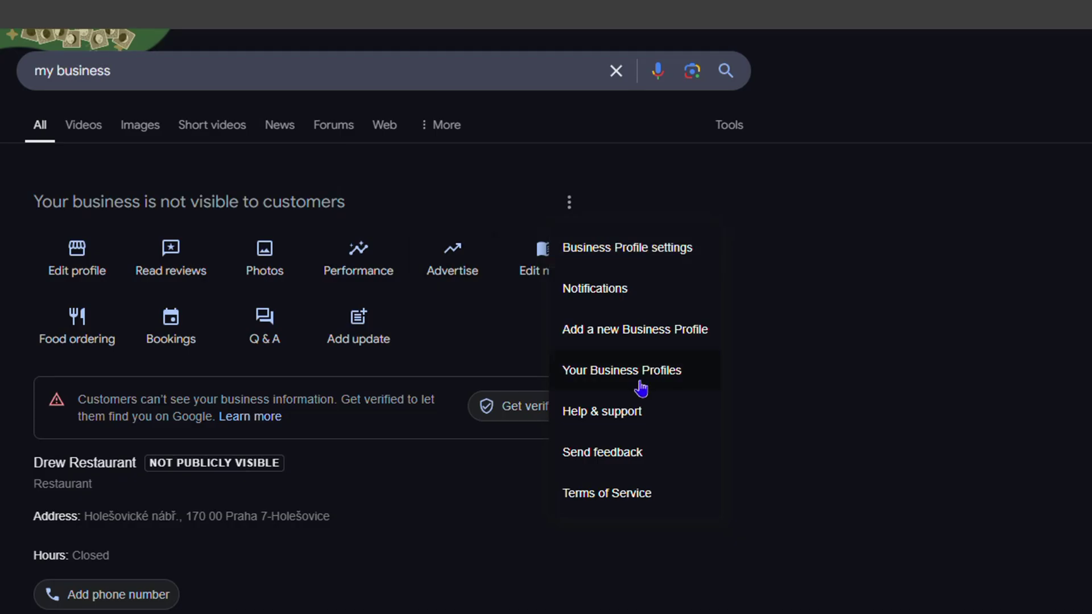
left_click(924, 302)
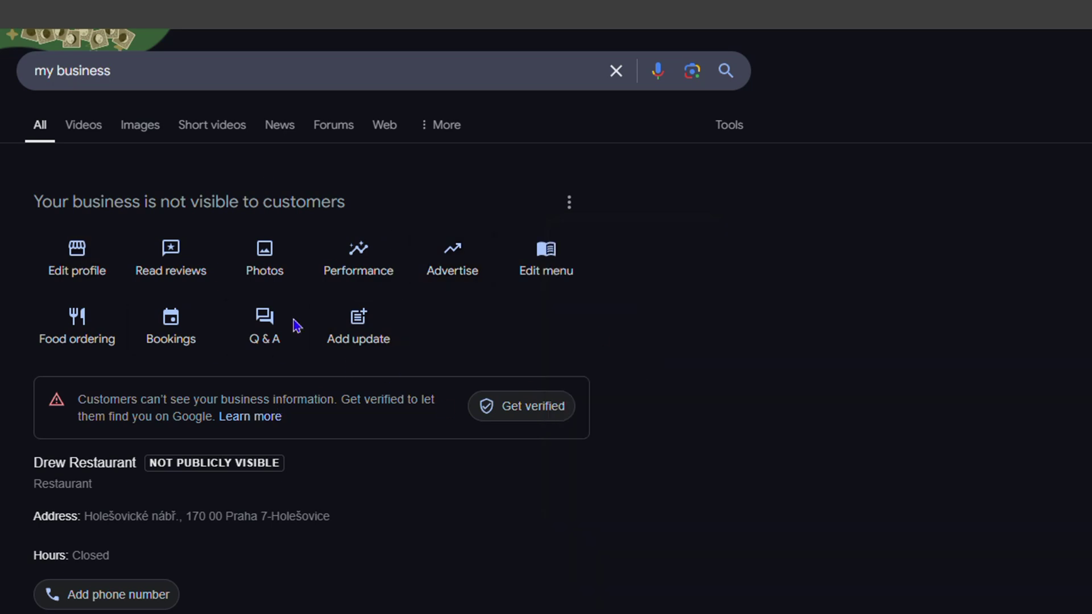
scroll(448, 584, "down", 6)
scroll(732, 454, "up", 6)
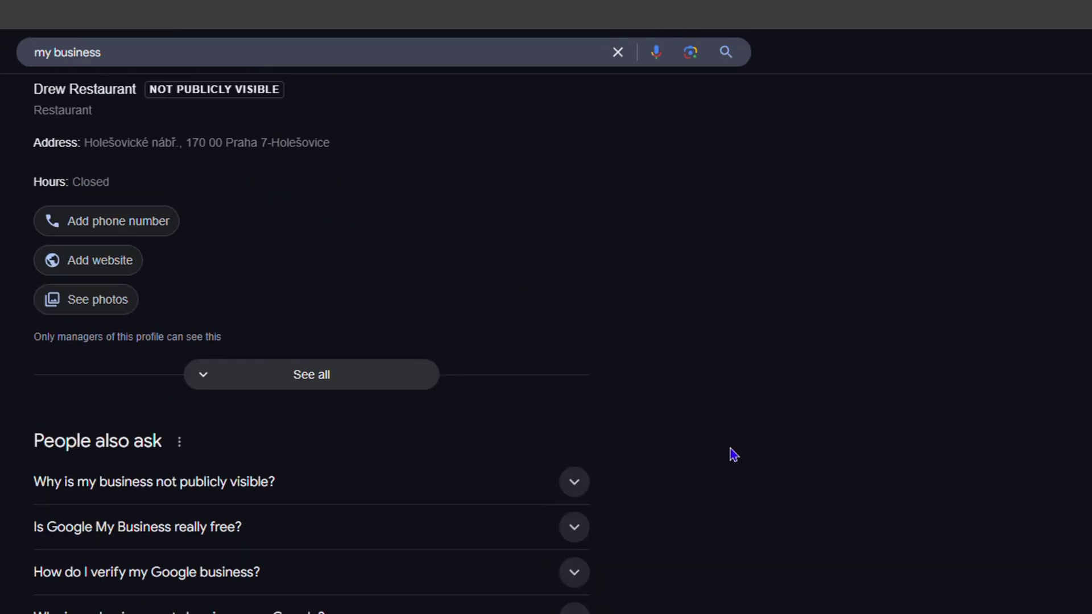
Permanently remove the Drew Restaurant profile's content and managers through the Remove Business Profile option in Business Profile settings.
left_click(569, 205)
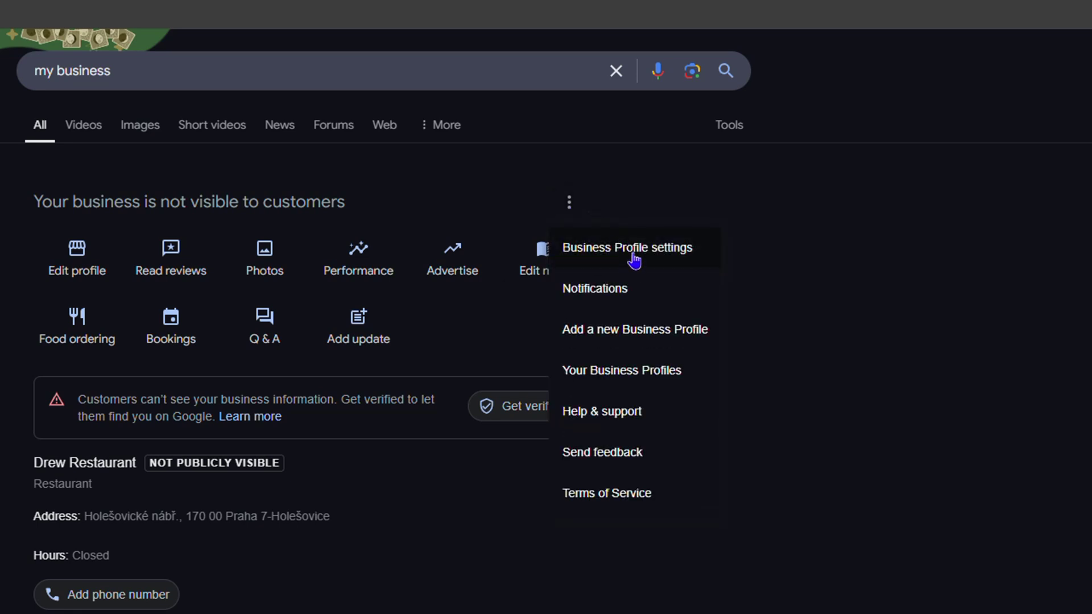
left_click(634, 259)
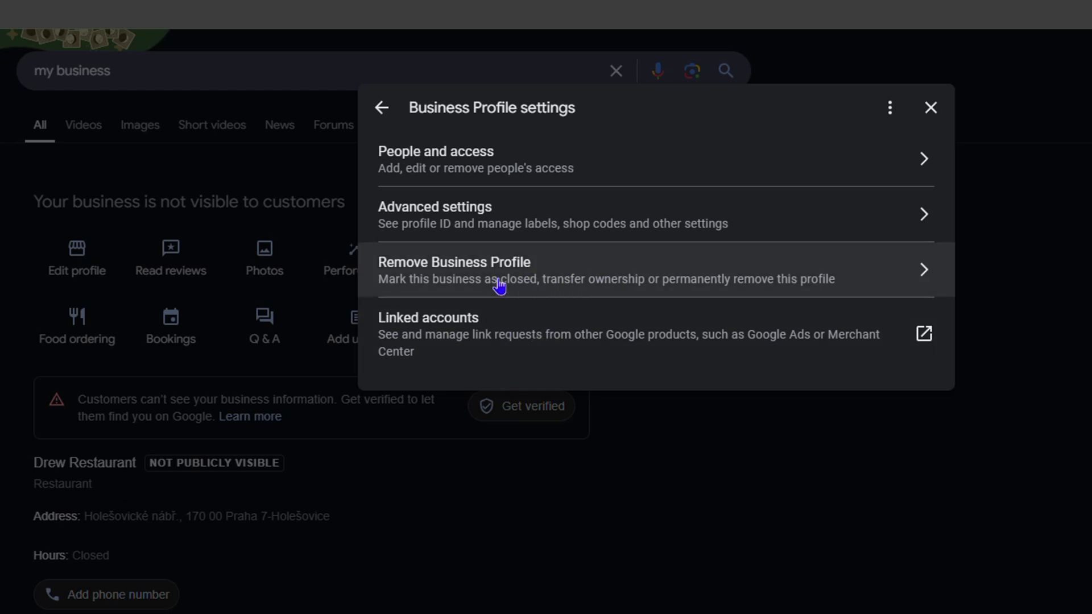
left_click(553, 277)
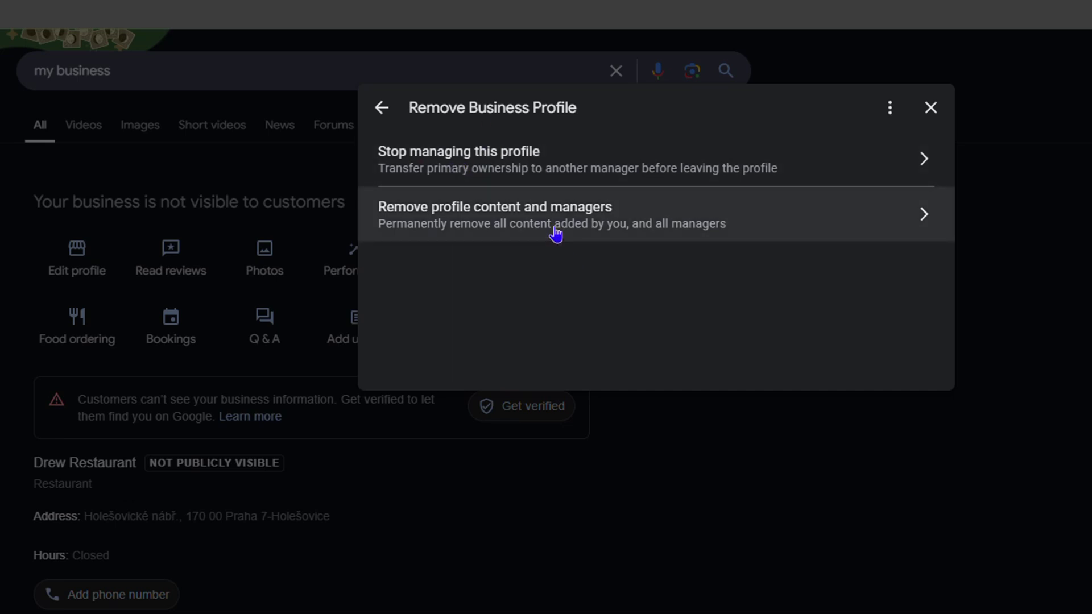
left_click(609, 231)
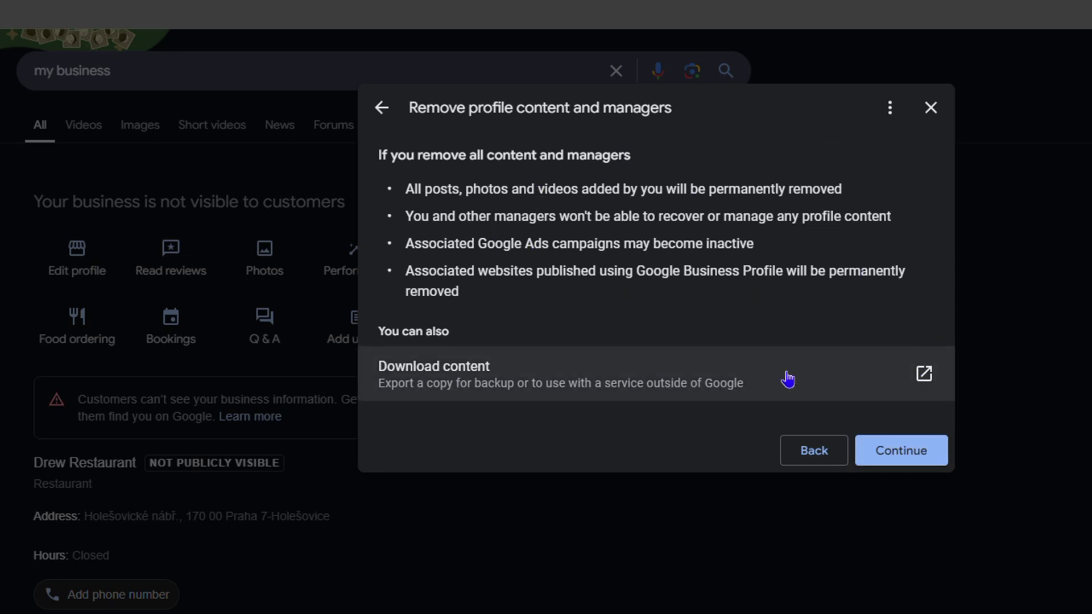
left_click(910, 367)
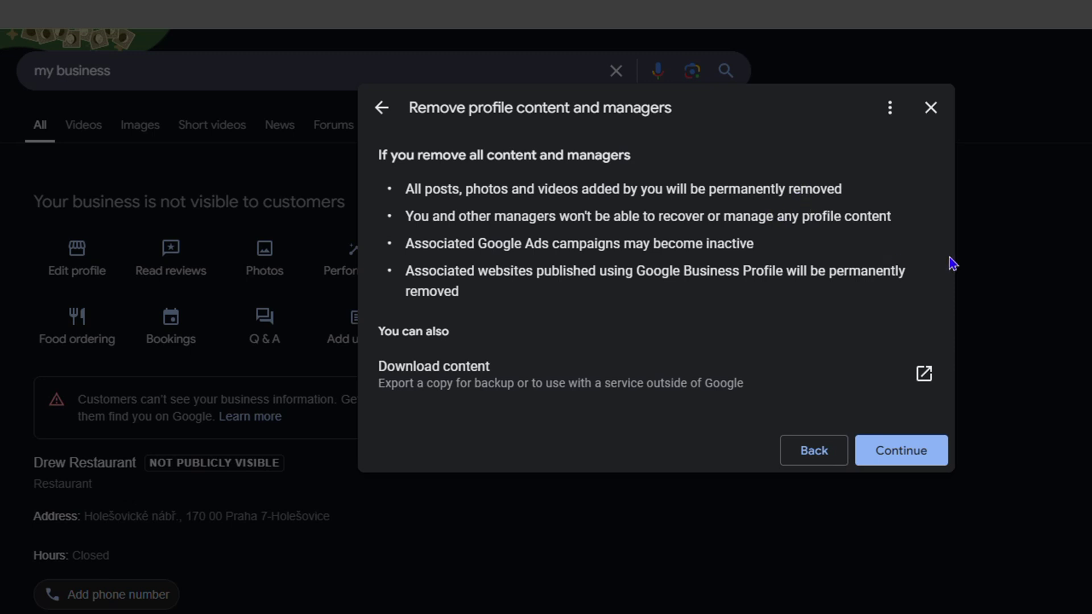
left_click(921, 455)
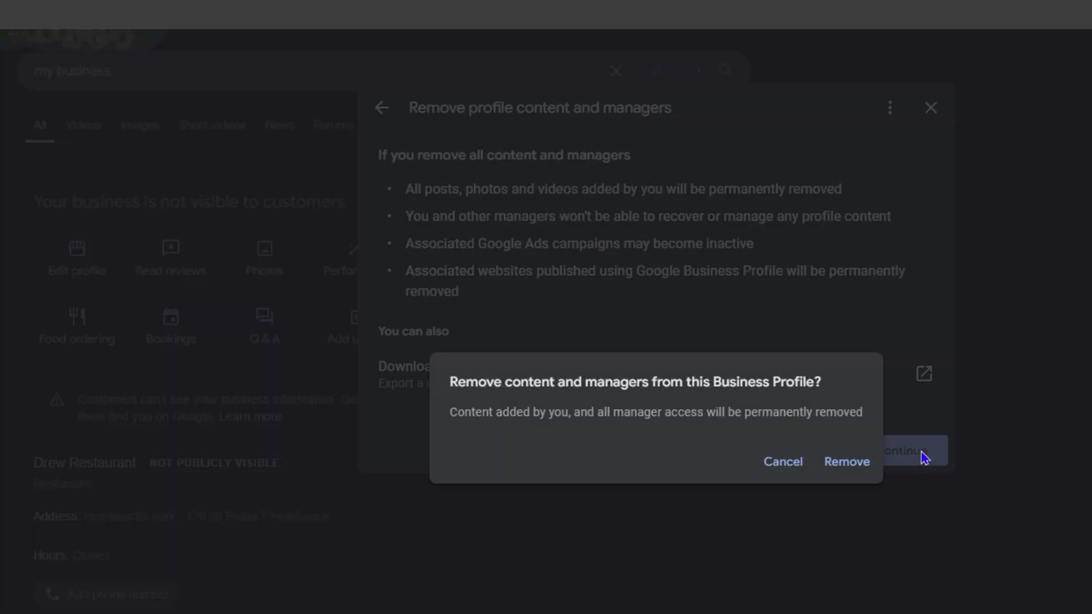
left_click(846, 462)
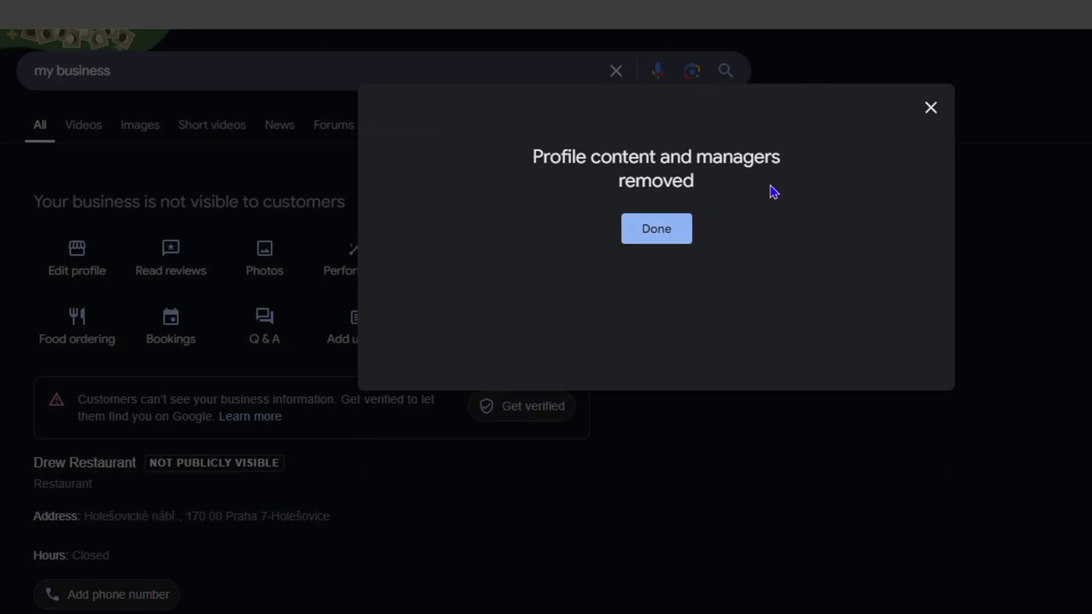
left_click(687, 232)
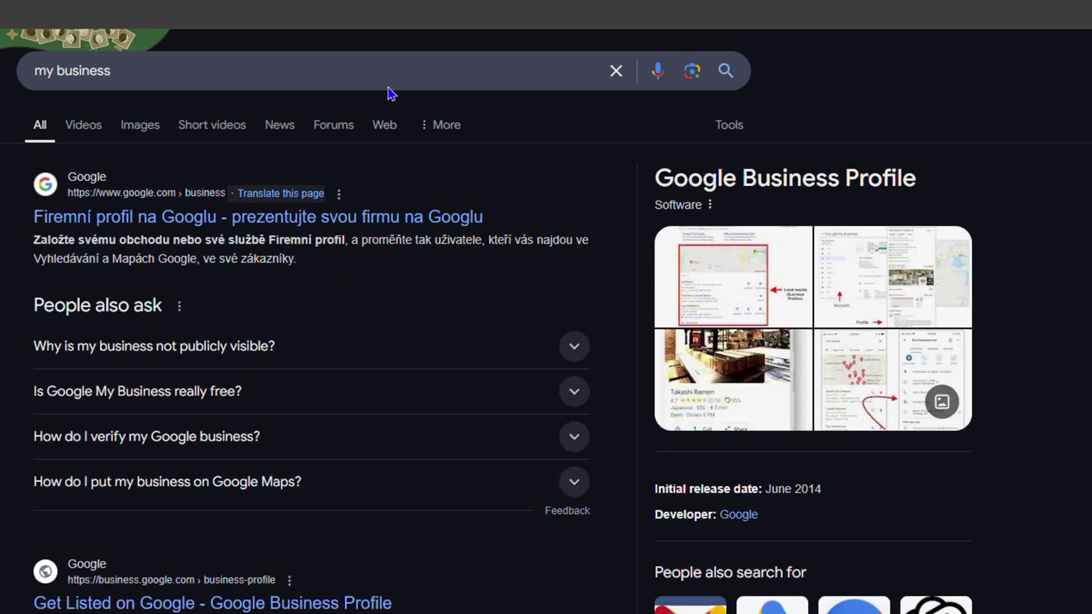
Return to the Google Account, reload its management page, and check the Business features under People & sharing for the removed restaurant.
left_click(74, 13)
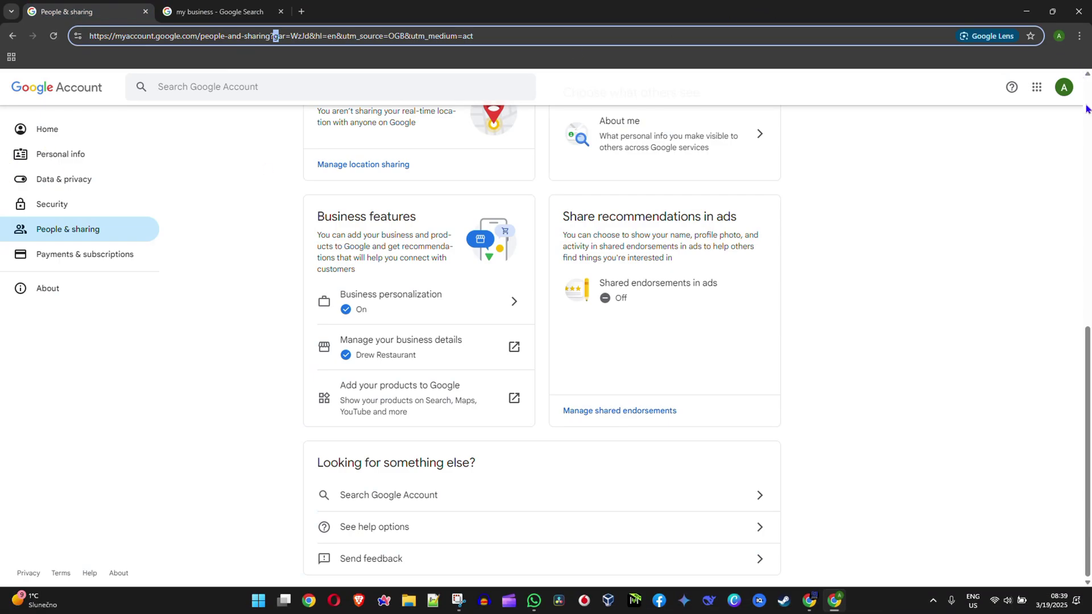
left_click(1064, 87)
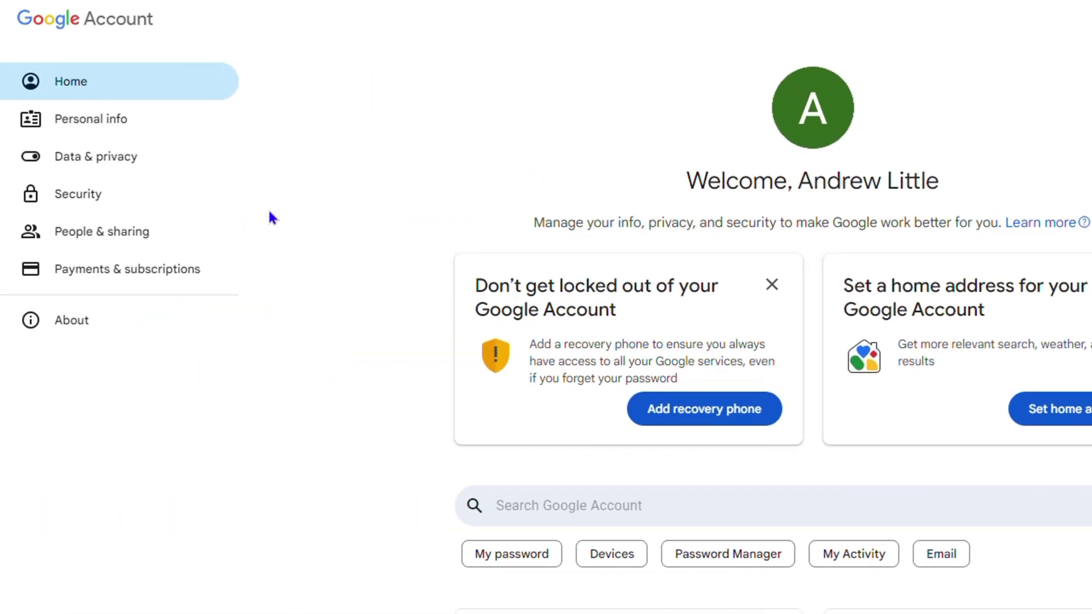
left_click(89, 234)
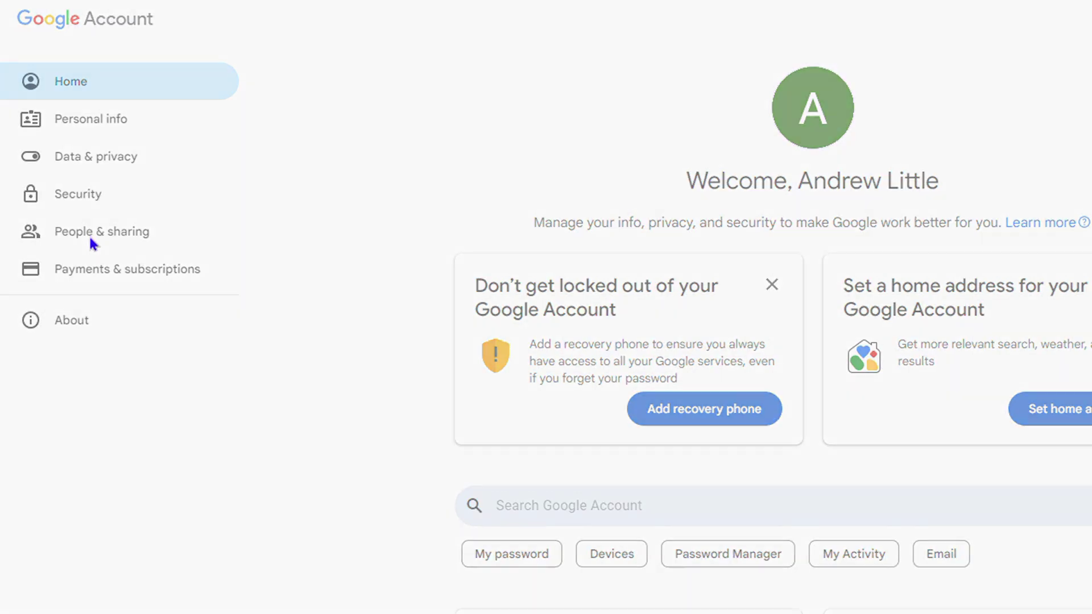
scroll(887, 378, "down", 10)
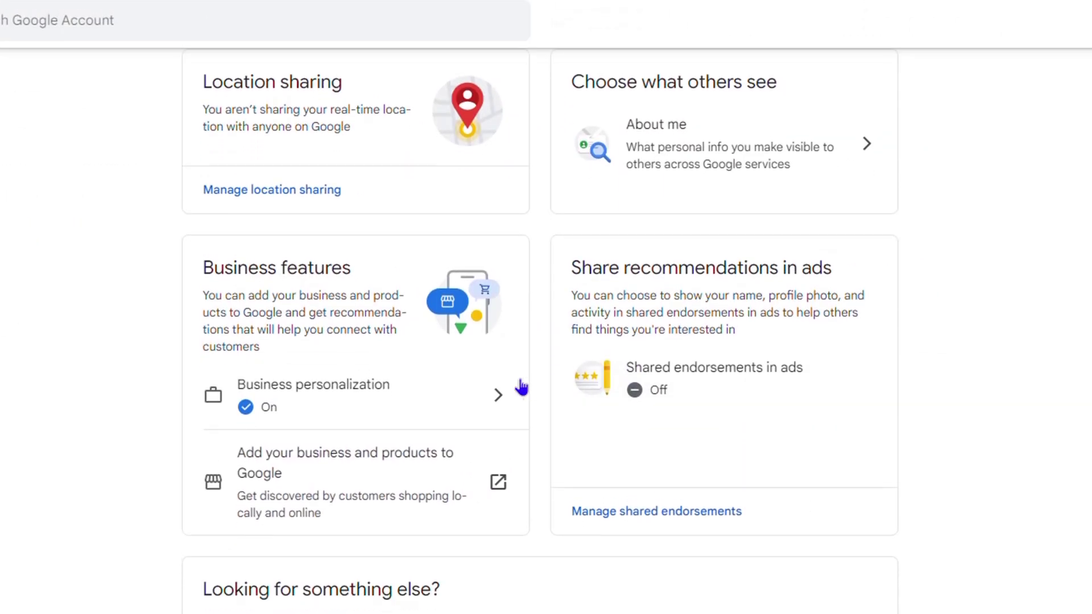